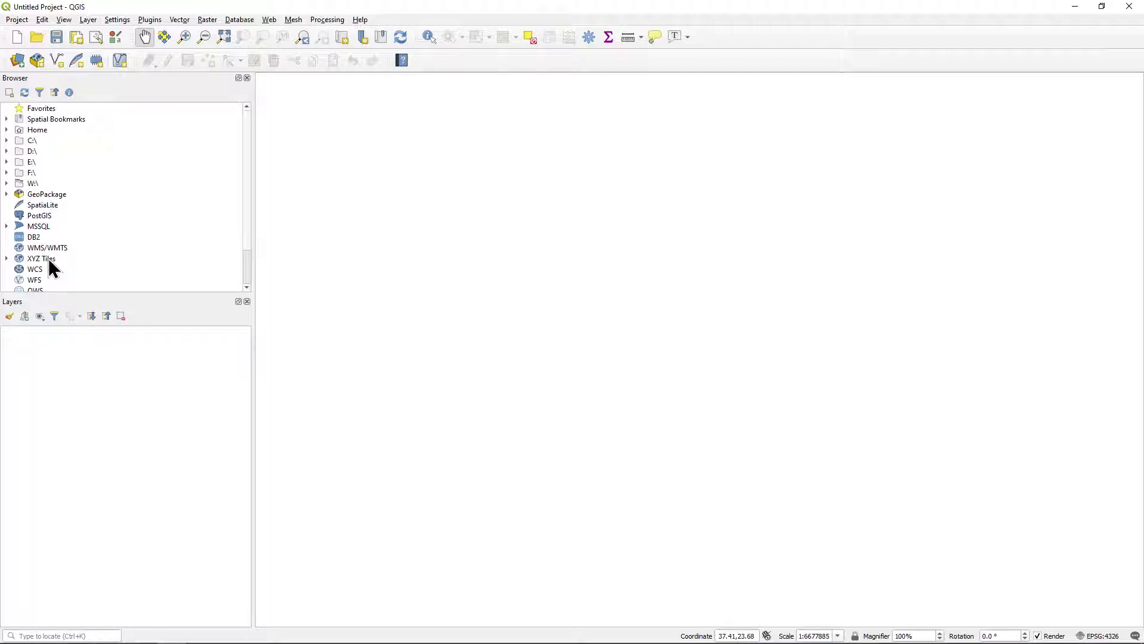
Select and expand the XYZ Tiles group in the Browser panel to reveal OpenStreetMap.
{"action": "left_click", "coordinate": [80, 259]}
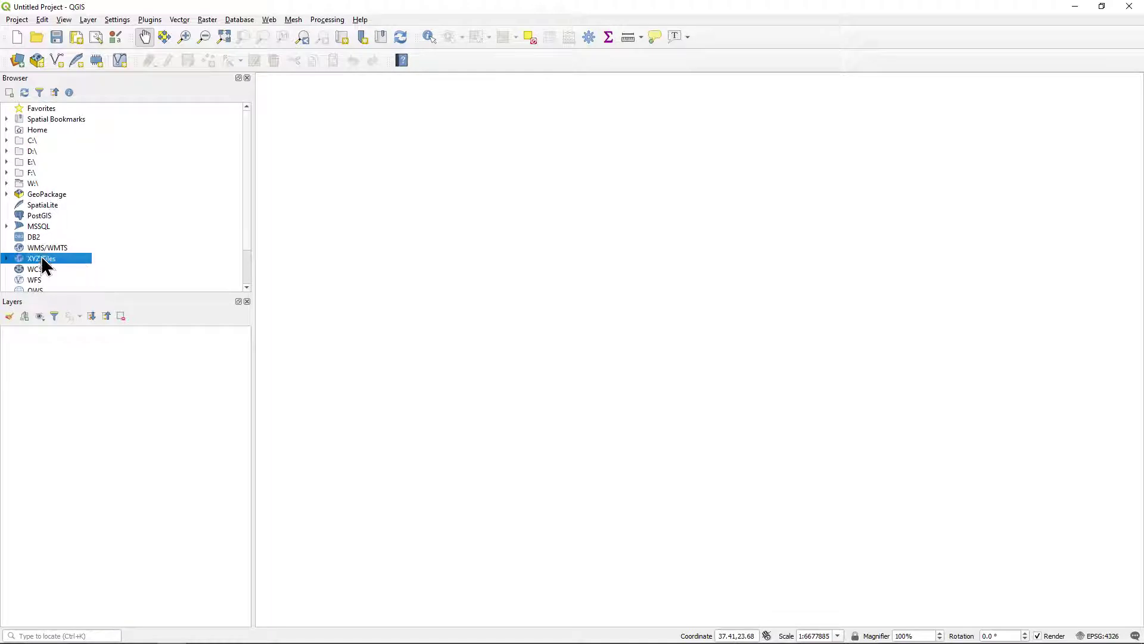
{"action": "left_click", "coordinate": [7, 259]}
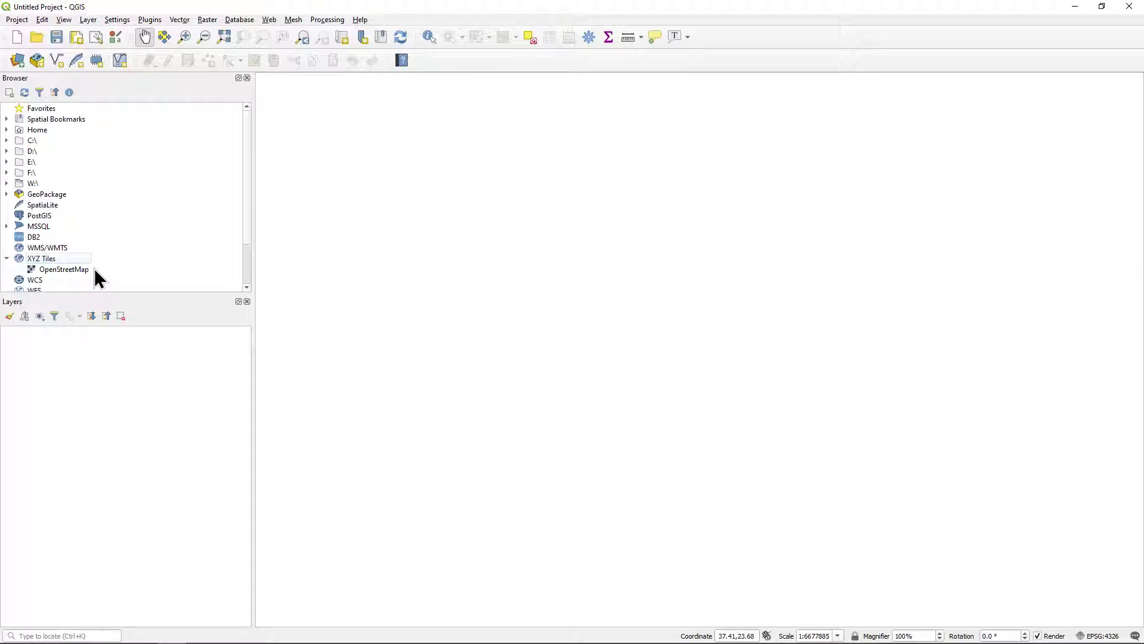
Add the OpenStreetMap basemap framed on the Middle East, then switch to the Writer URL list.
{"action": "double_click", "coordinate": [83, 269]}
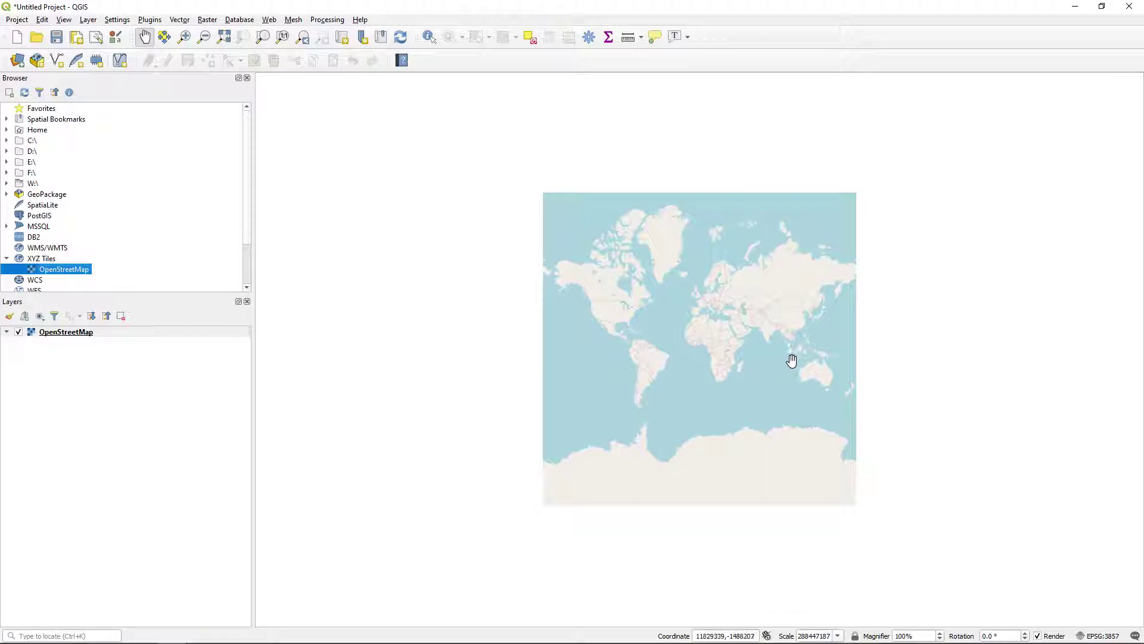
{"action": "scroll", "coordinate": [806, 353], "scroll_direction": "up", "scroll_amount": 2}
{"action": "scroll", "coordinate": [537, 238], "scroll_direction": "up", "scroll_amount": 1}
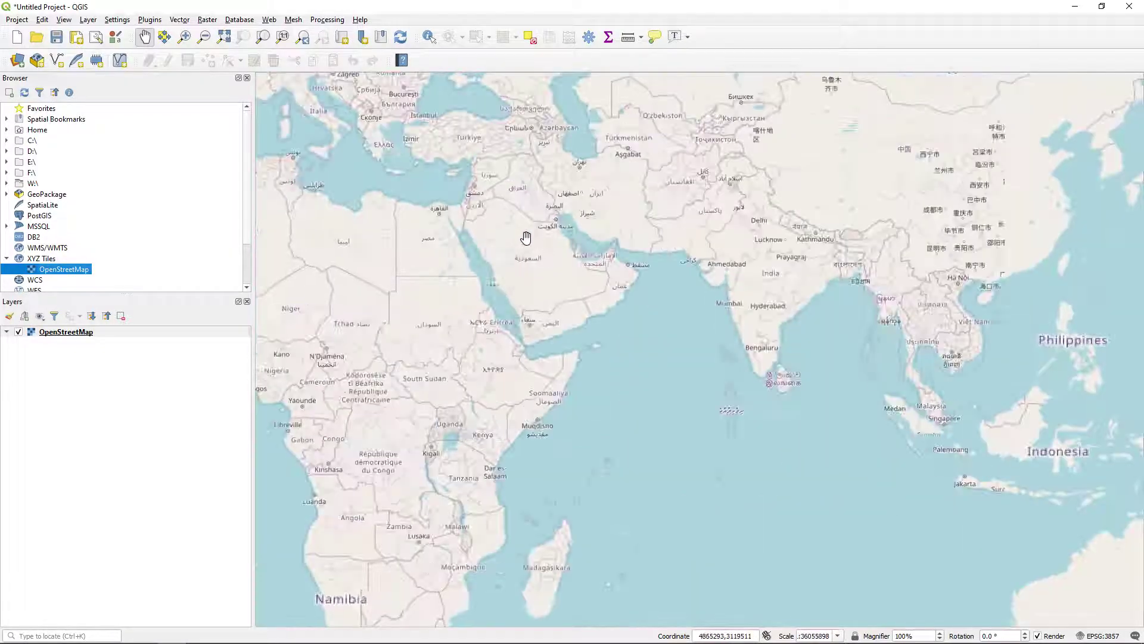
{"action": "scroll", "coordinate": [492, 206], "scroll_direction": "up", "scroll_amount": 1}
{"action": "left_click_drag", "start_coordinate": [485, 255], "coordinate": [548, 334]}
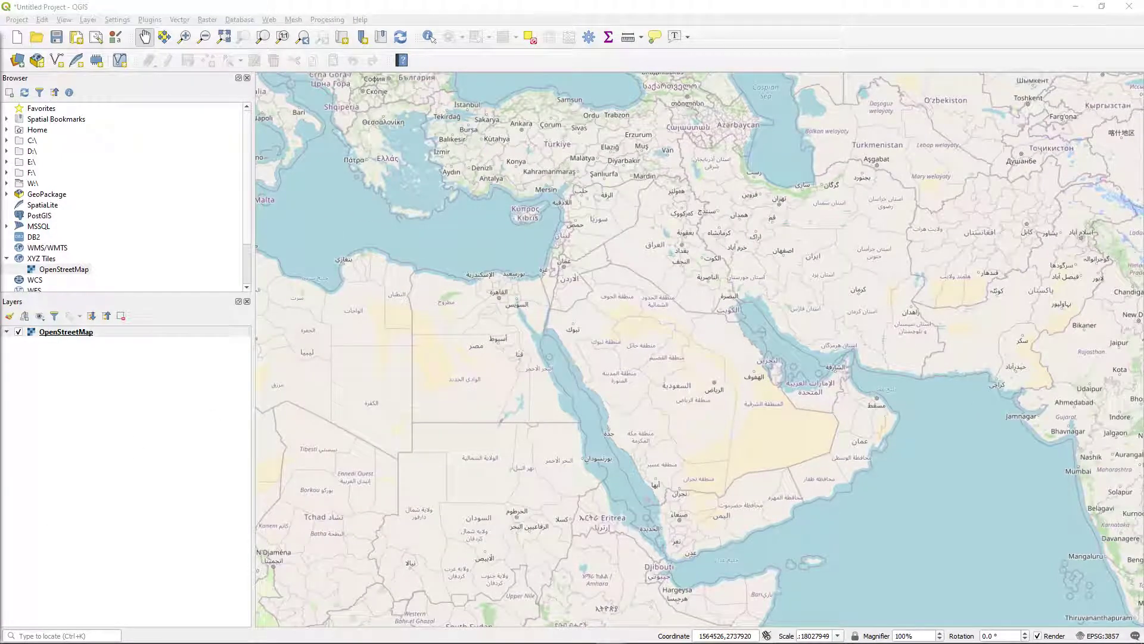
{"action": "left_click_drag", "start_coordinate": [684, 410], "coordinate": [692, 378]}
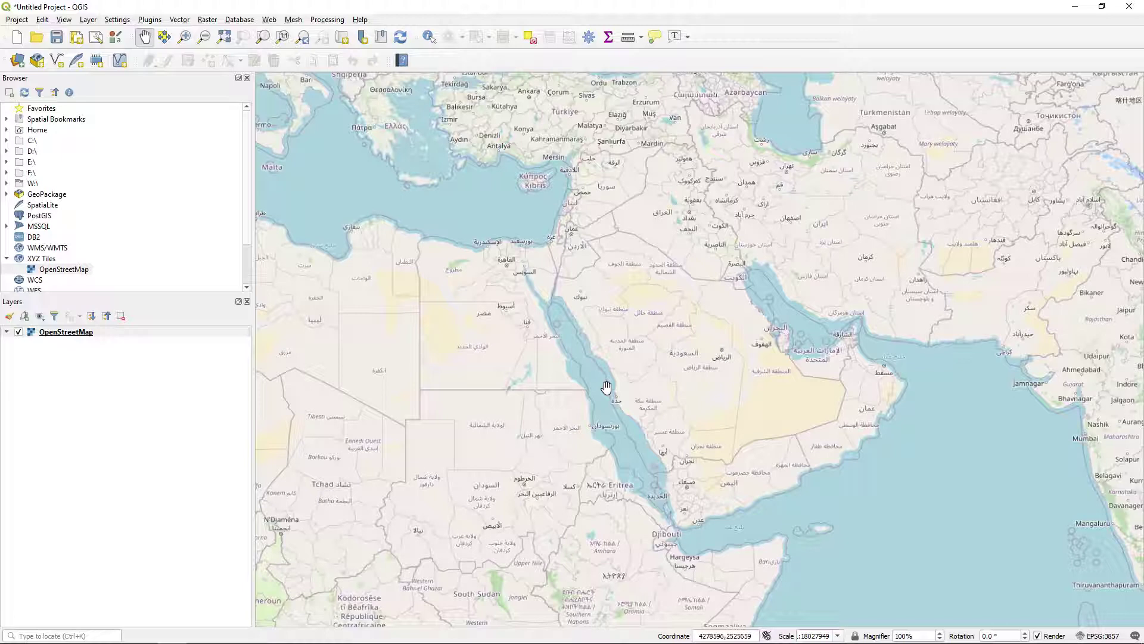
{"action": "key", "text": "alt+Tab"}
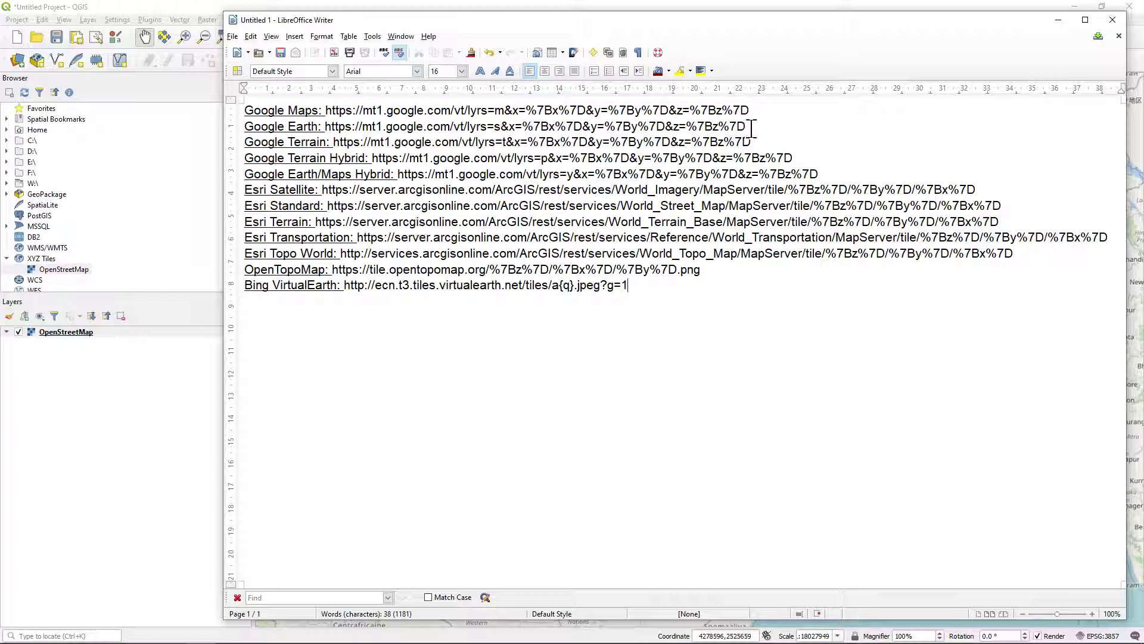
Select and copy the Google Earth tile URL in Writer, then minimise Writer.
{"action": "left_click_drag", "start_coordinate": [747, 127], "coordinate": [325, 126]}
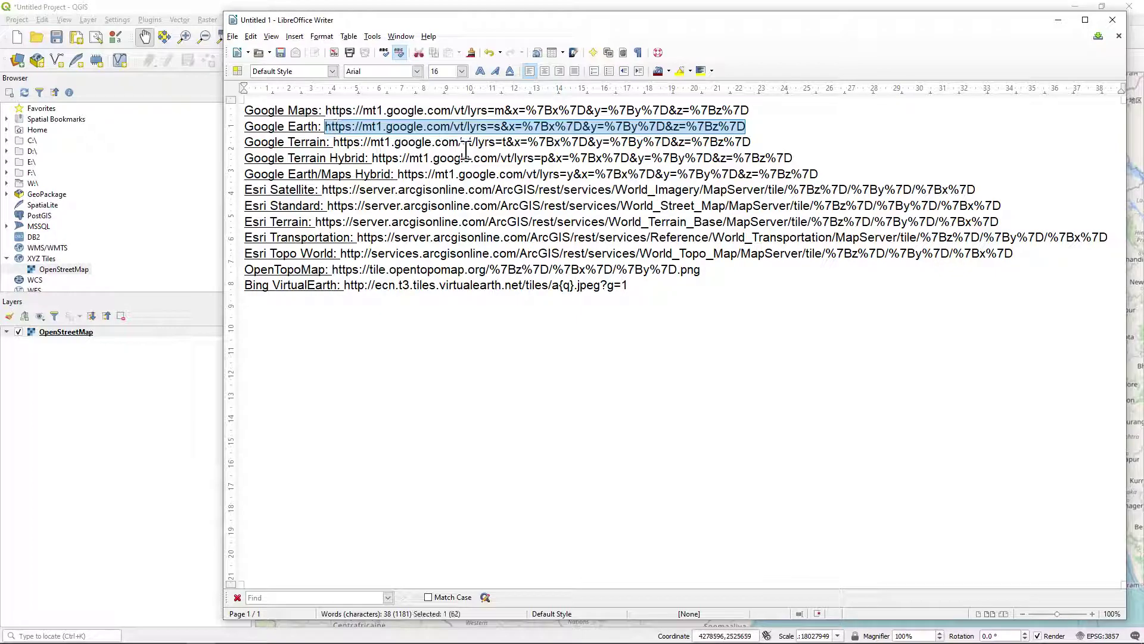
{"action": "left_click", "coordinate": [1058, 20]}
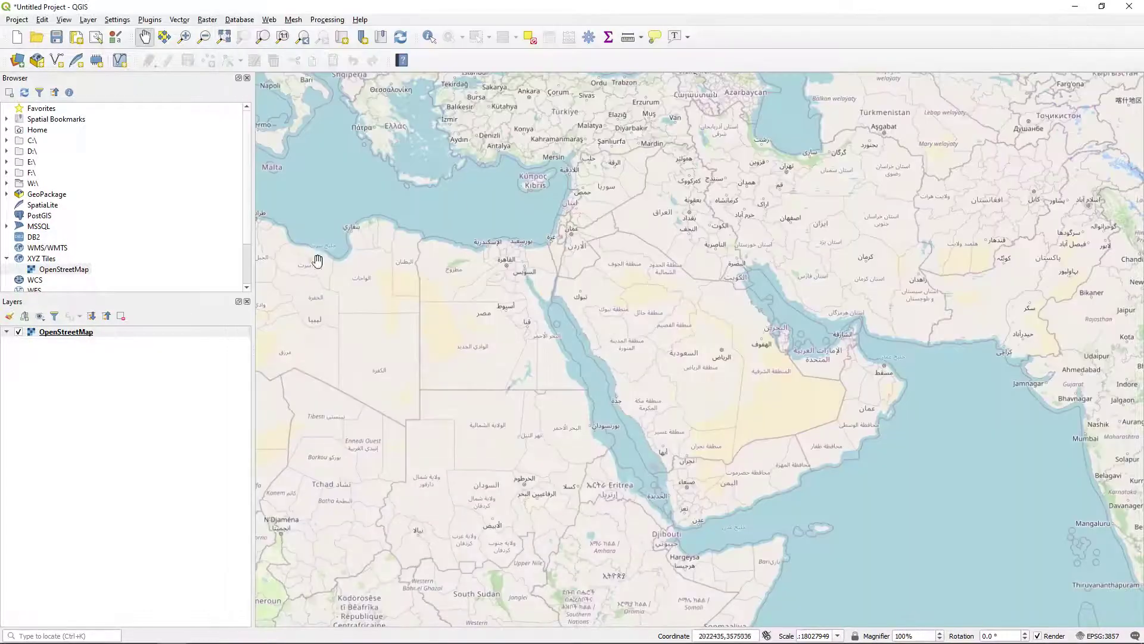
Create an XYZ Tiles connection named Google_Earth using the pasted Google satellite URL.
{"action": "right_click", "coordinate": [57, 261]}
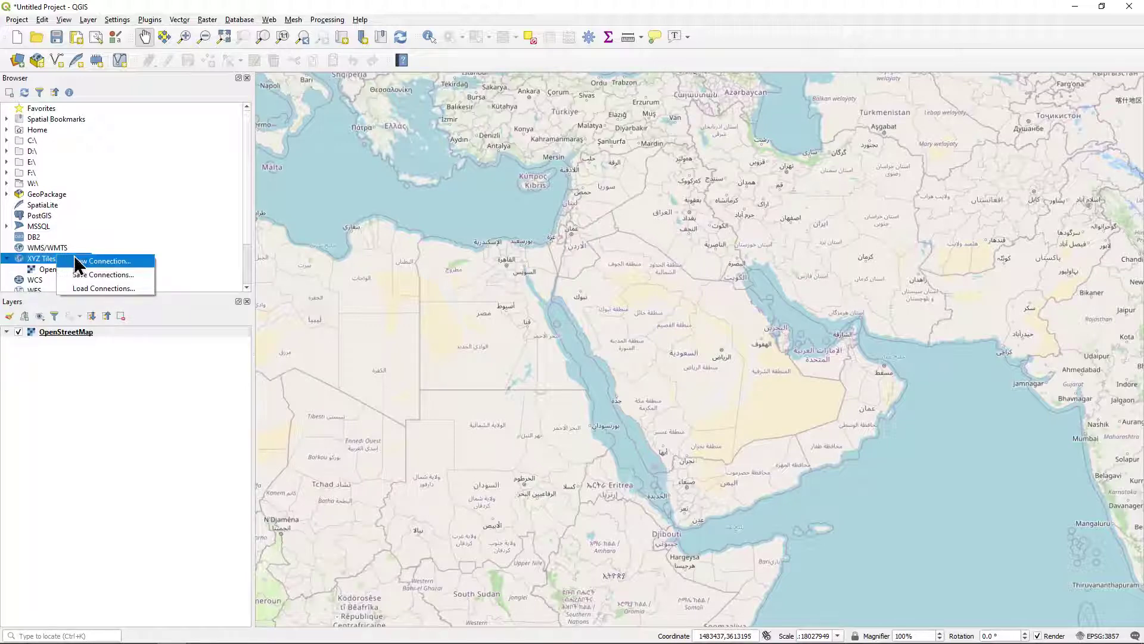
{"action": "left_click", "coordinate": [138, 261]}
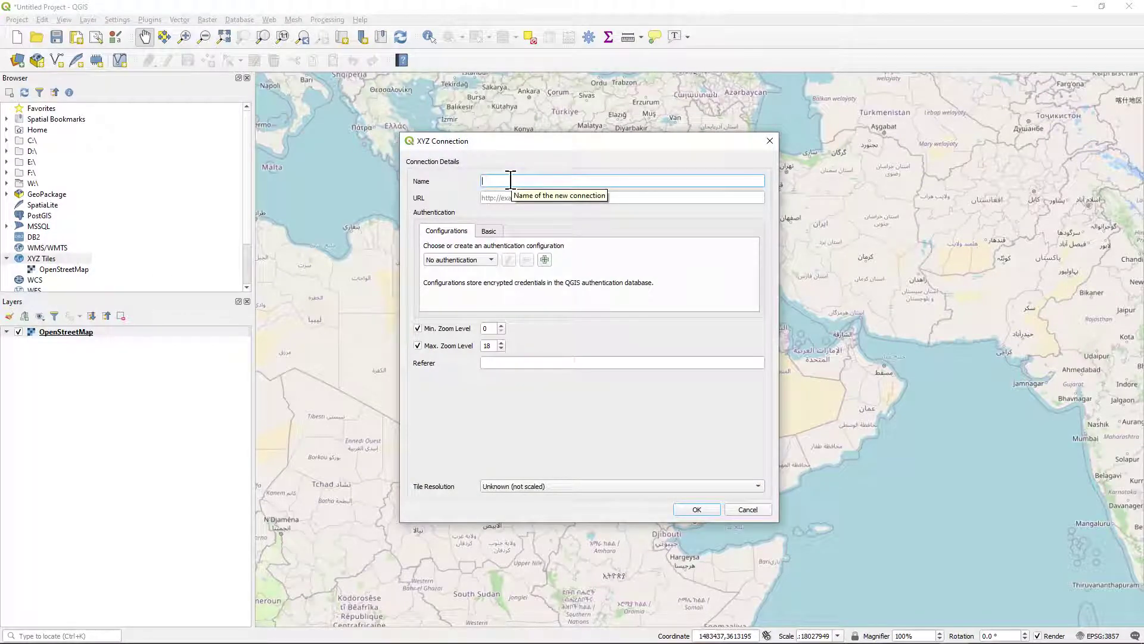
{"action": "type", "text": "Google_E"}
{"action": "type", "text": "arth"}
{"action": "left_click", "coordinate": [504, 198]}
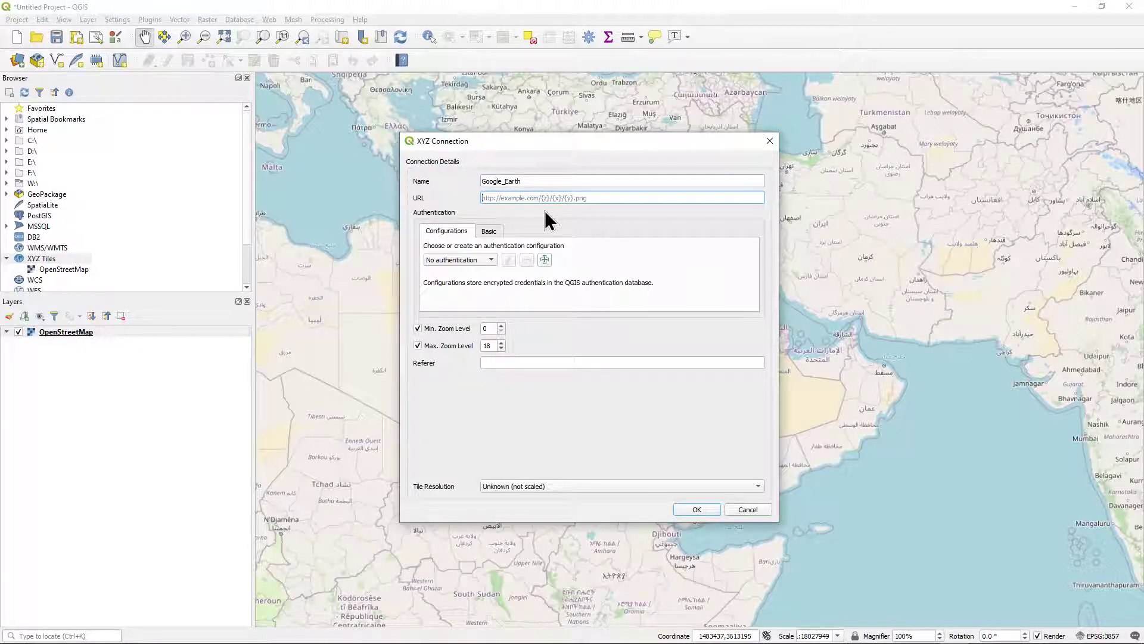
{"action": "type", "text": "https://mt1.google.com/vt/lyrs=s&x=%7Bx%7D&y=%7By%7D&z=%7Bz%7D"}
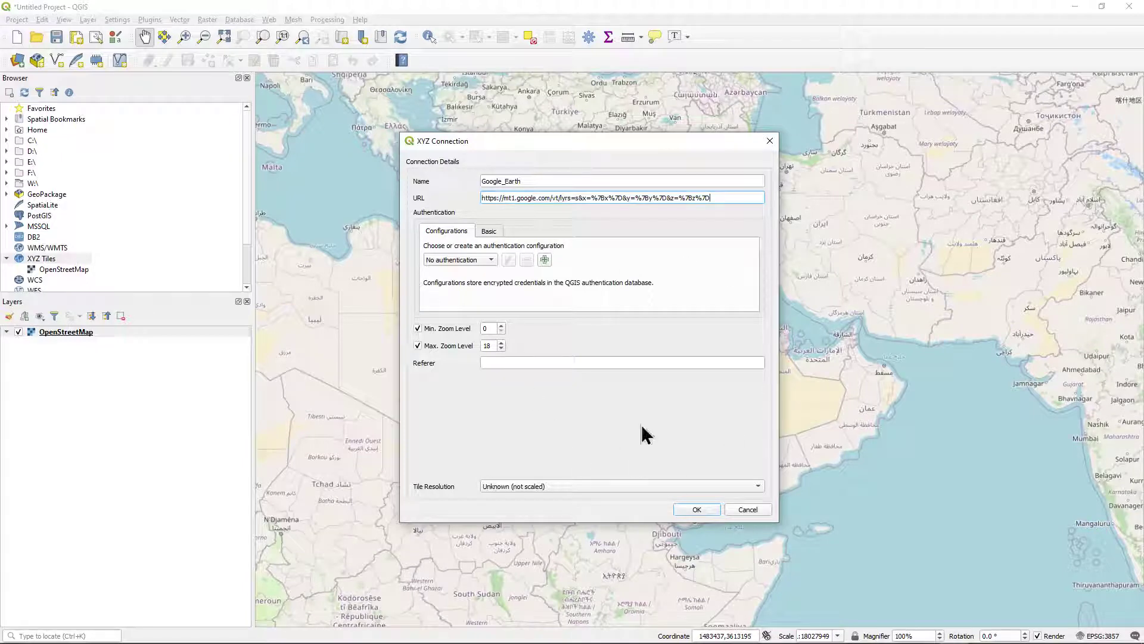
{"action": "left_click", "coordinate": [696, 511]}
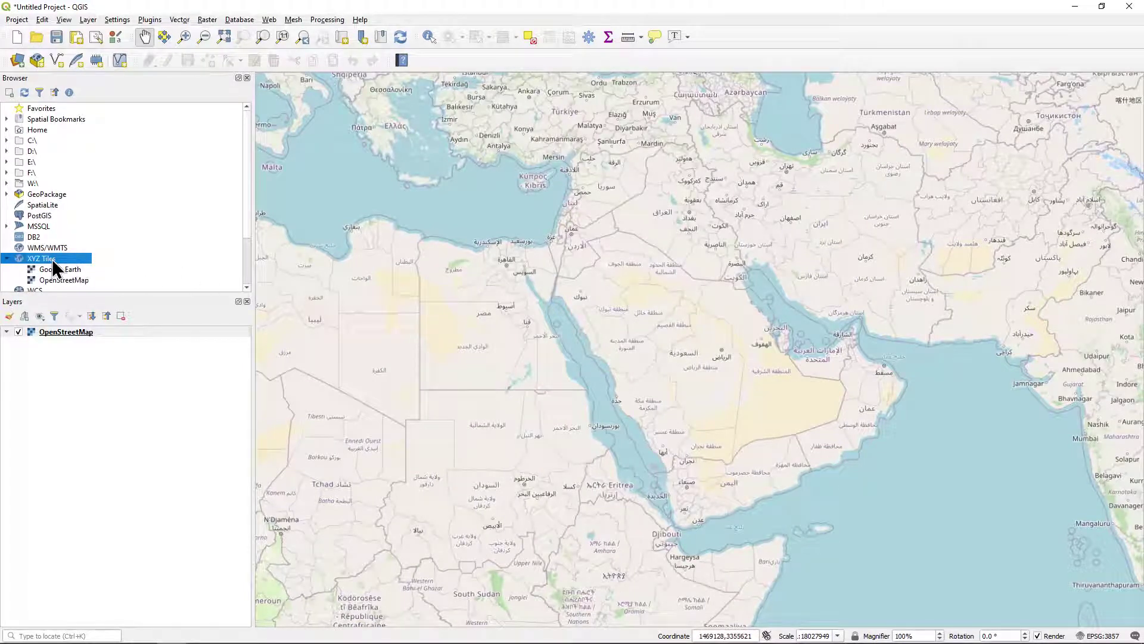
Add the Google_Earth satellite layer and frame the map on the Arabian Peninsula.
{"action": "double_click", "coordinate": [84, 270]}
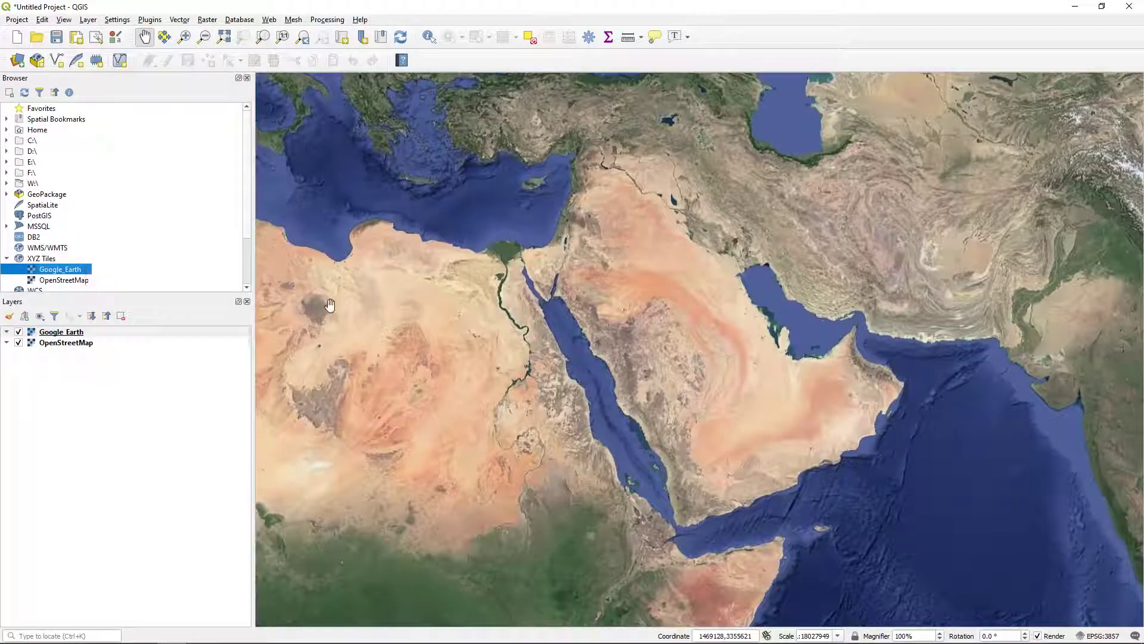
{"action": "left_click_drag", "start_coordinate": [669, 332], "coordinate": [560, 308]}
{"action": "scroll", "coordinate": [567, 304], "scroll_direction": "up", "scroll_amount": 1}
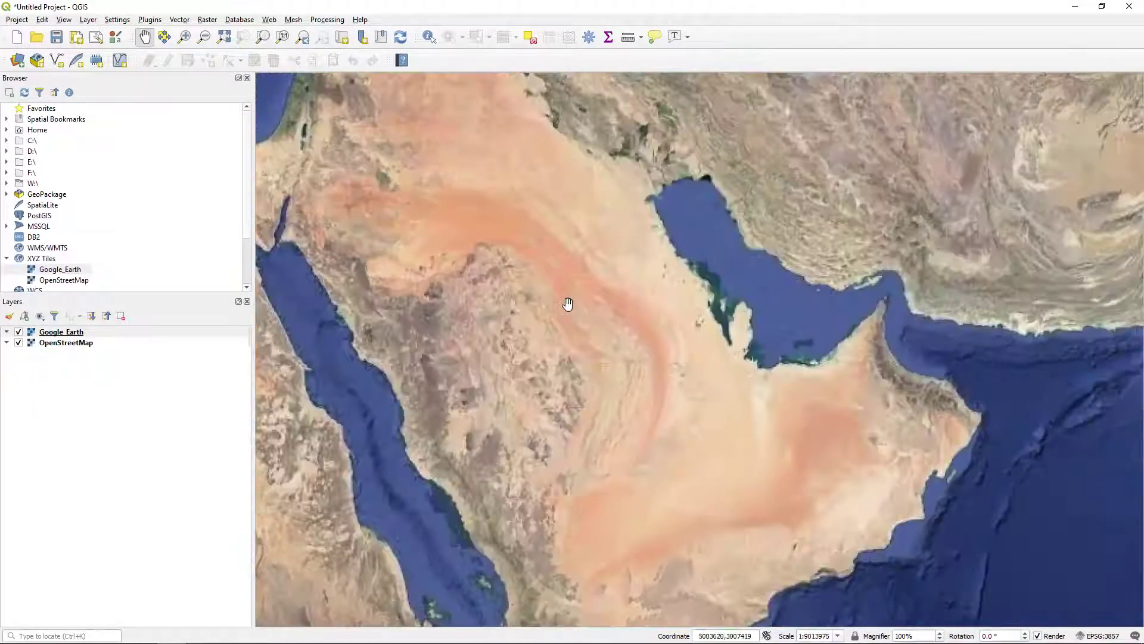
{"action": "scroll", "coordinate": [603, 348], "scroll_direction": "down", "scroll_amount": 1}
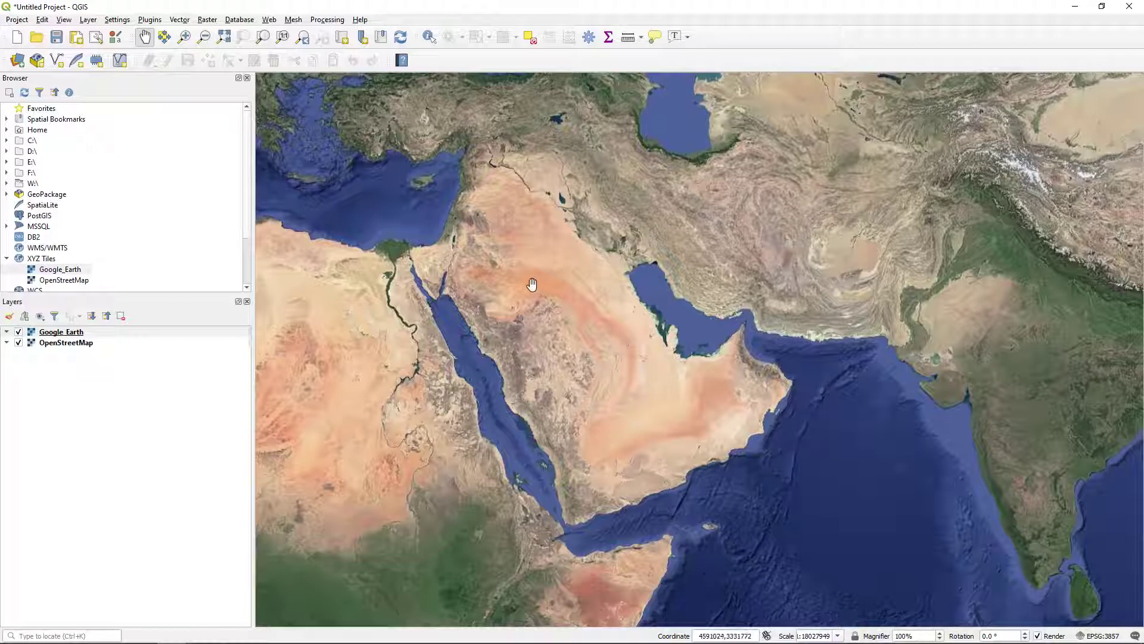
Save the project via Project > Save As with the file name Simple_Map.
{"action": "left_click", "coordinate": [16, 22]}
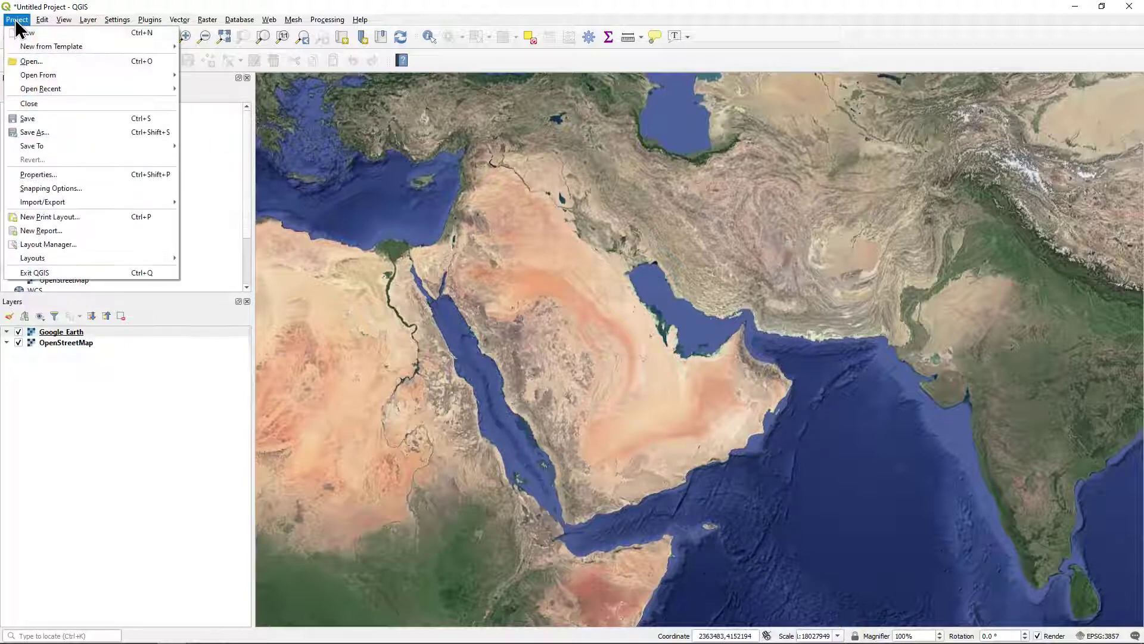
{"action": "left_click", "coordinate": [74, 132]}
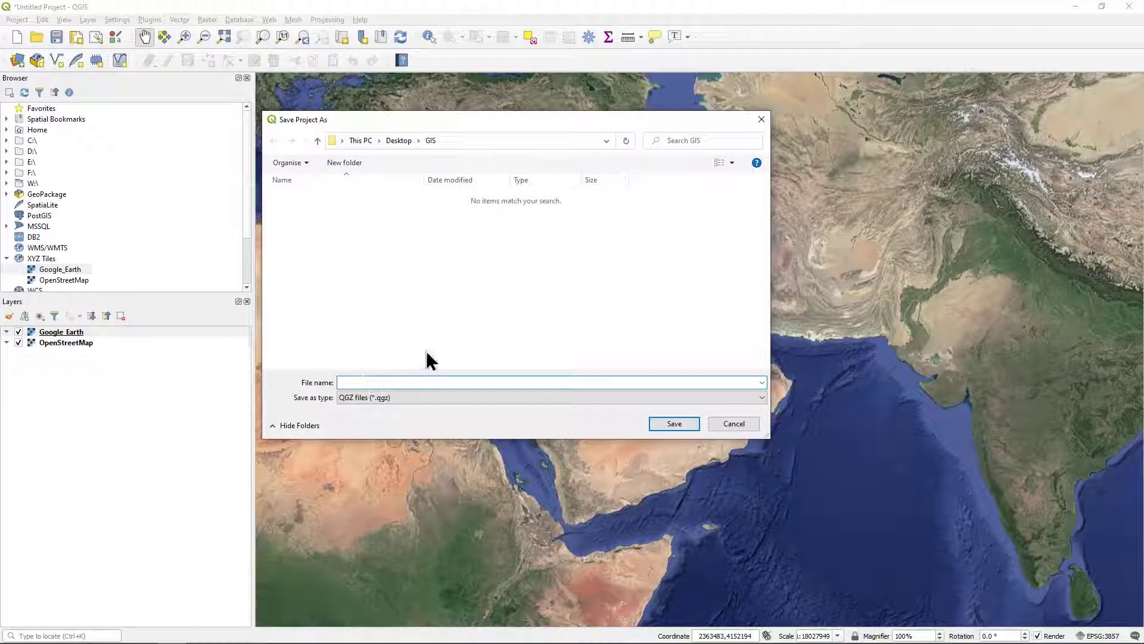
{"action": "type", "text": "S"}
{"action": "type", "text": "imple_"}
{"action": "type", "text": "Map"}
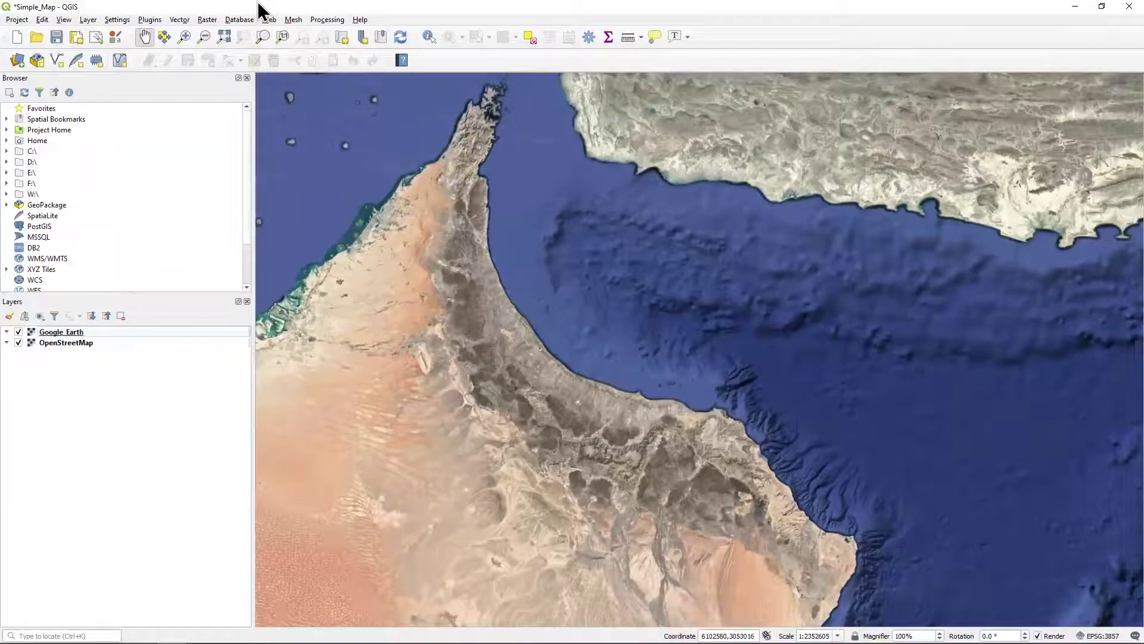
Open the Python Console from Plugins and paste in the XYZ basemap connections script.
{"action": "left_click", "coordinate": [153, 19]}
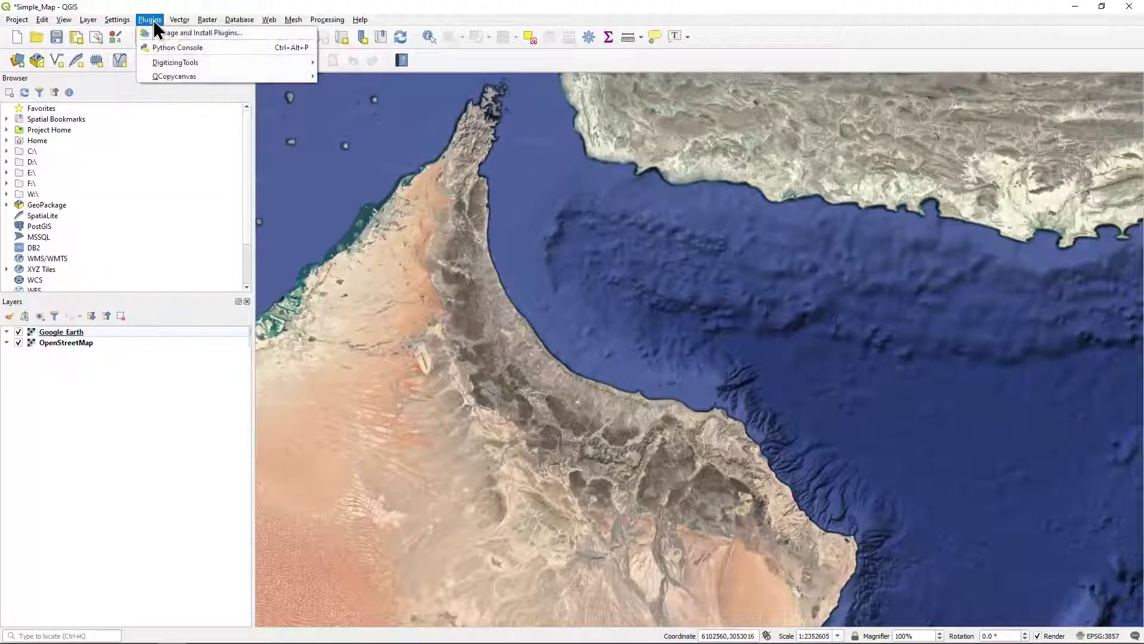
{"action": "left_click", "coordinate": [227, 51]}
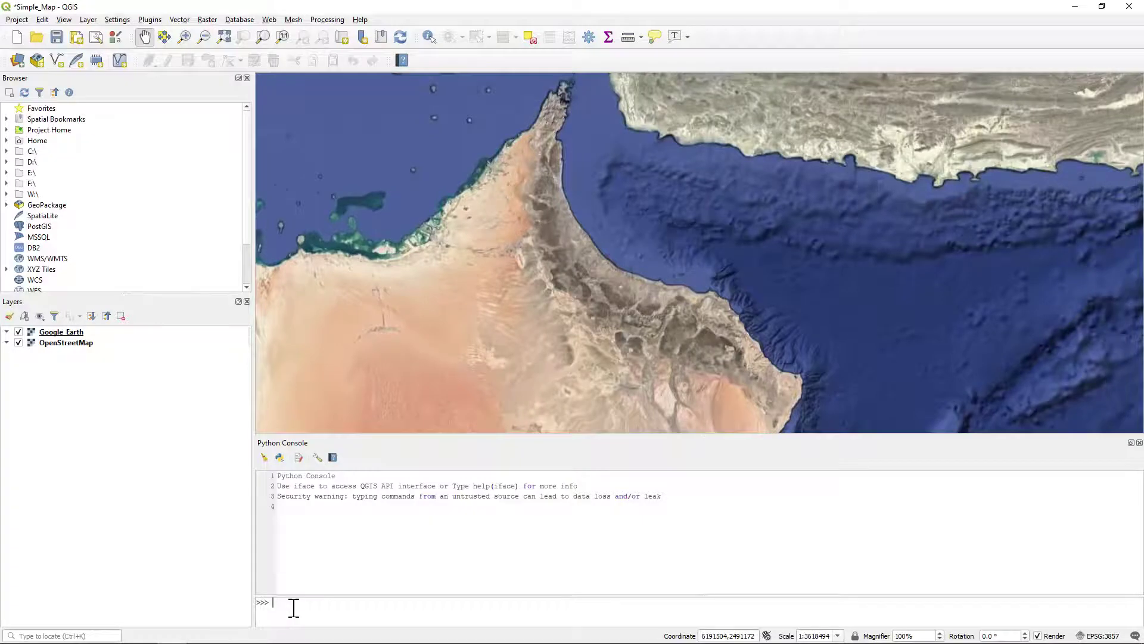
{"action": "key", "text": "ctrl+v"}
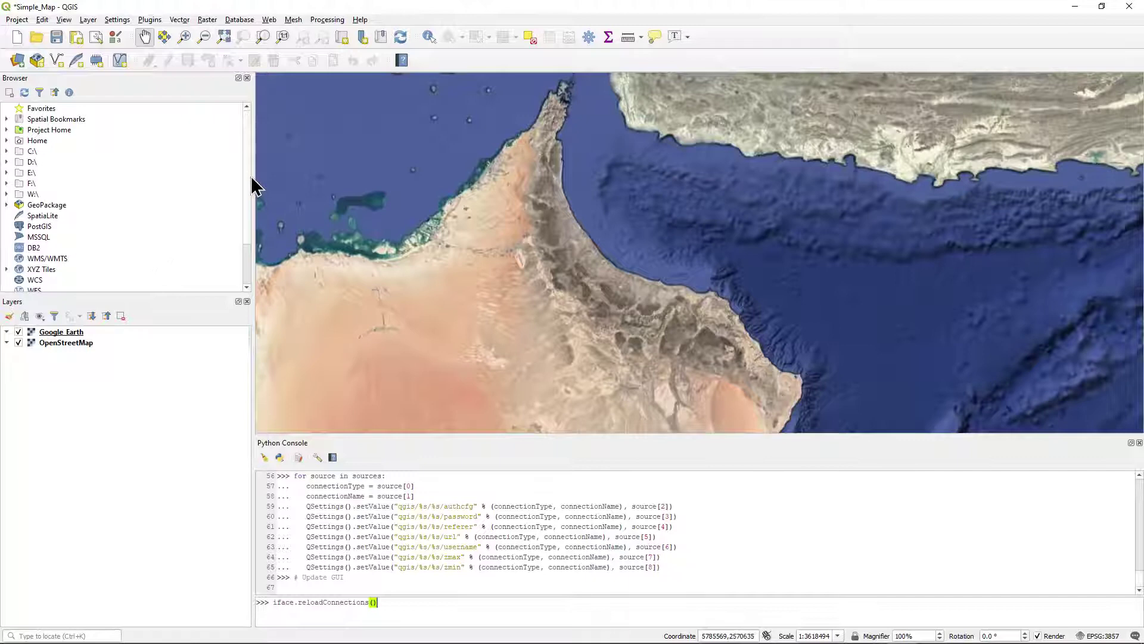
Expand XYZ Tiles and scroll through the newly added basemap sources.
{"action": "scroll", "coordinate": [243, 225], "scroll_direction": "down", "scroll_amount": 2}
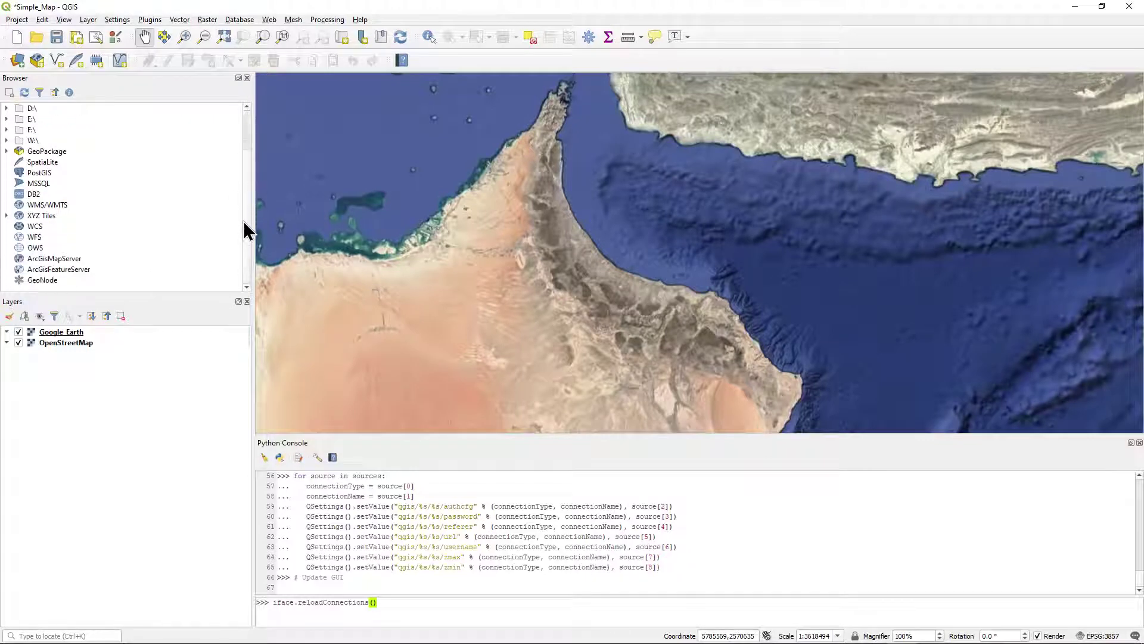
{"action": "left_click", "coordinate": [7, 216]}
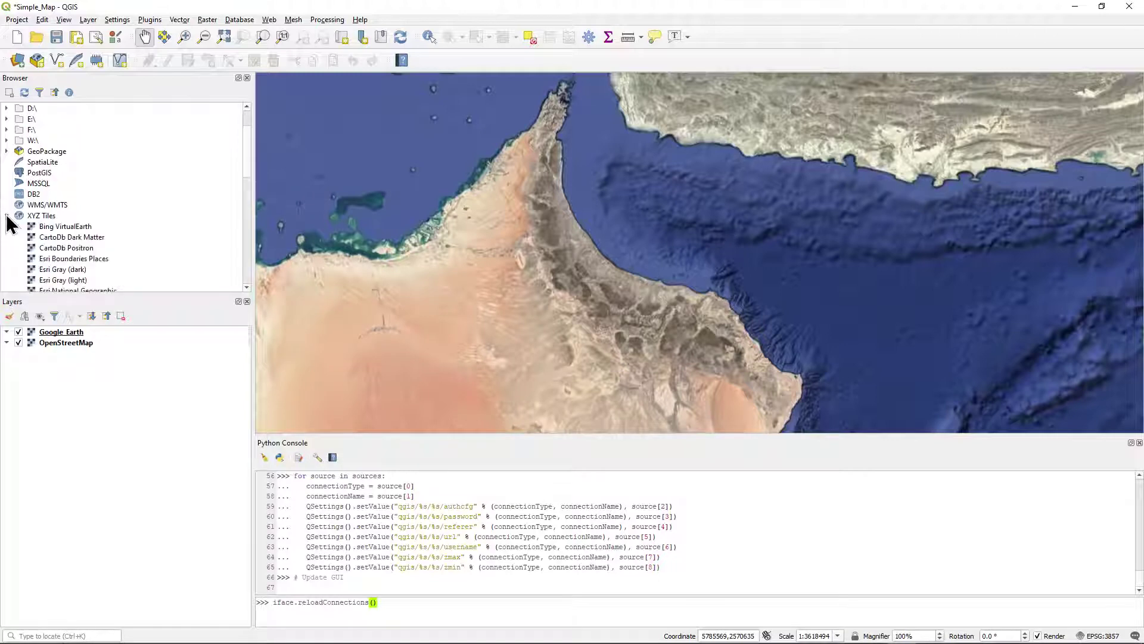
{"action": "scroll", "coordinate": [137, 239], "scroll_direction": "down", "scroll_amount": 3}
{"action": "scroll", "coordinate": [134, 225], "scroll_direction": "down", "scroll_amount": 3}
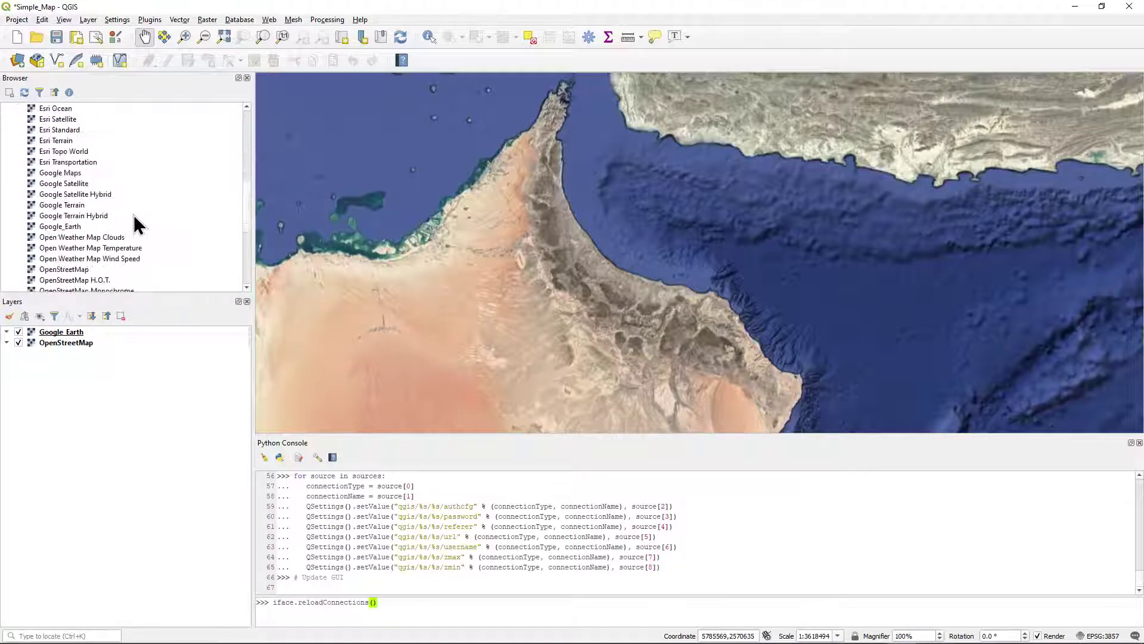
{"action": "scroll", "coordinate": [136, 221], "scroll_direction": "down", "scroll_amount": 3}
{"action": "scroll", "coordinate": [138, 222], "scroll_direction": "down", "scroll_amount": 2}
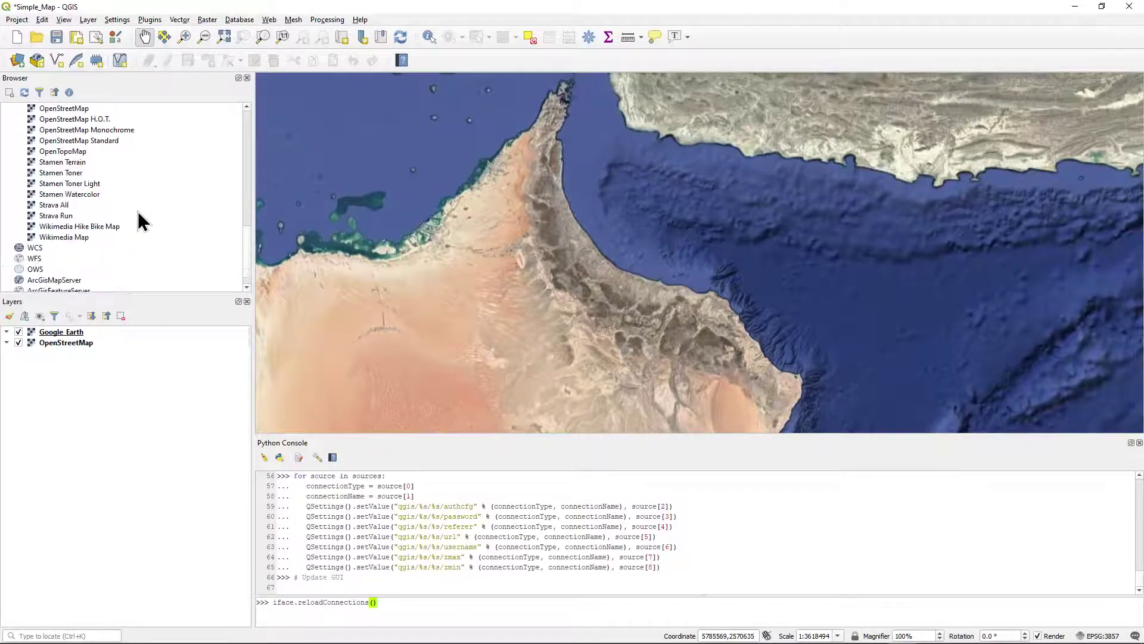
{"action": "scroll", "coordinate": [138, 222], "scroll_direction": "up", "scroll_amount": 3}
{"action": "scroll", "coordinate": [138, 222], "scroll_direction": "up", "scroll_amount": 2}
{"action": "scroll", "coordinate": [137, 222], "scroll_direction": "up", "scroll_amount": 1}
{"action": "scroll", "coordinate": [137, 222], "scroll_direction": "up", "scroll_amount": 1}
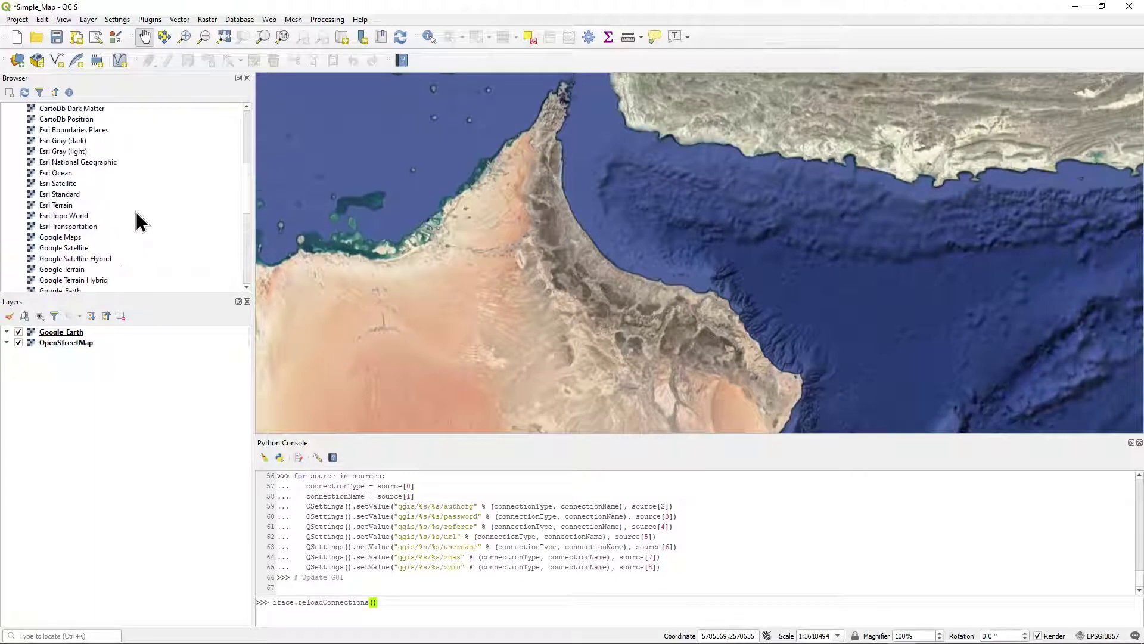
{"action": "scroll", "coordinate": [138, 222], "scroll_direction": "up", "scroll_amount": 1}
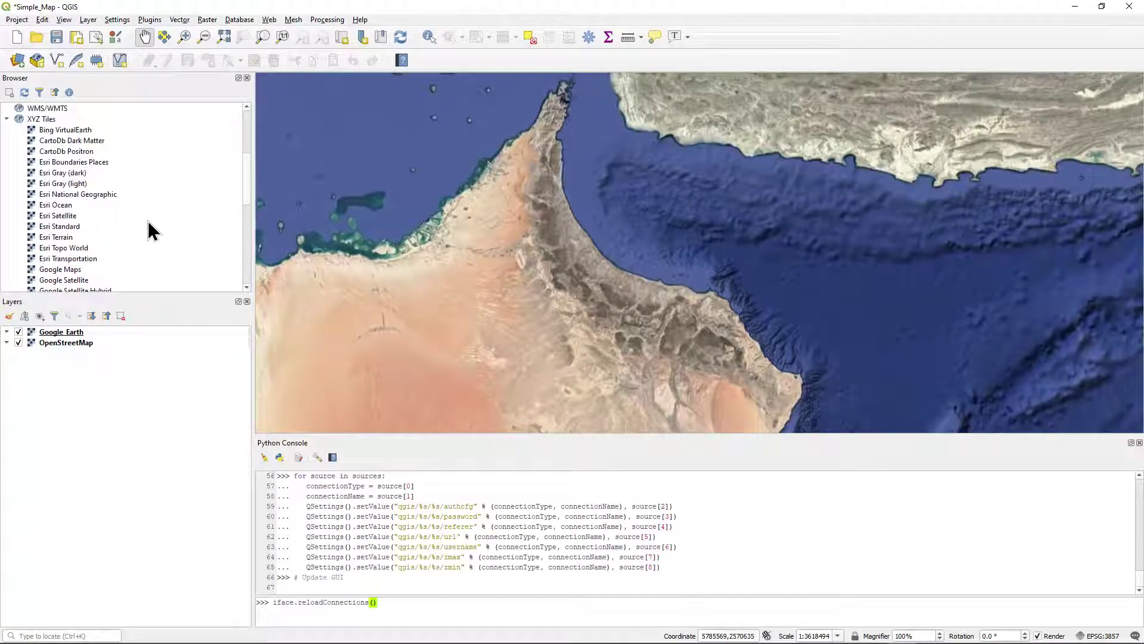
Frame the Persian Gulf and add the Bing VirtualEarth and Esri Satellite layers.
{"action": "left_click_drag", "start_coordinate": [341, 105], "coordinate": [452, 257]}
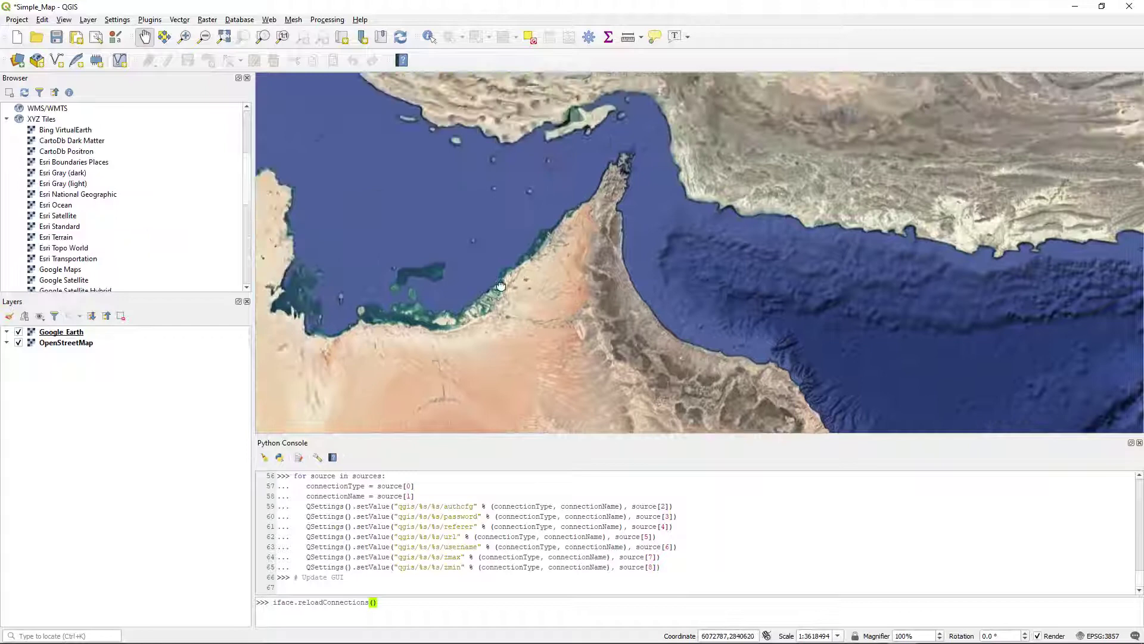
{"action": "scroll", "coordinate": [452, 257], "scroll_direction": "down", "scroll_amount": 1}
{"action": "left_click_drag", "start_coordinate": [384, 128], "coordinate": [481, 271]}
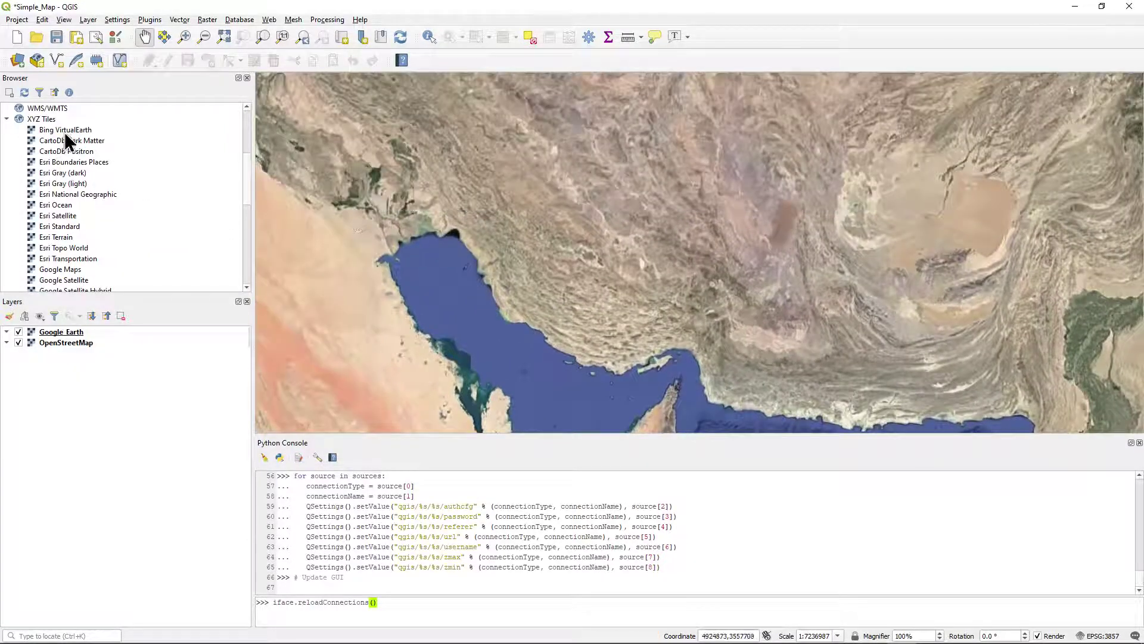
{"action": "double_click", "coordinate": [66, 131]}
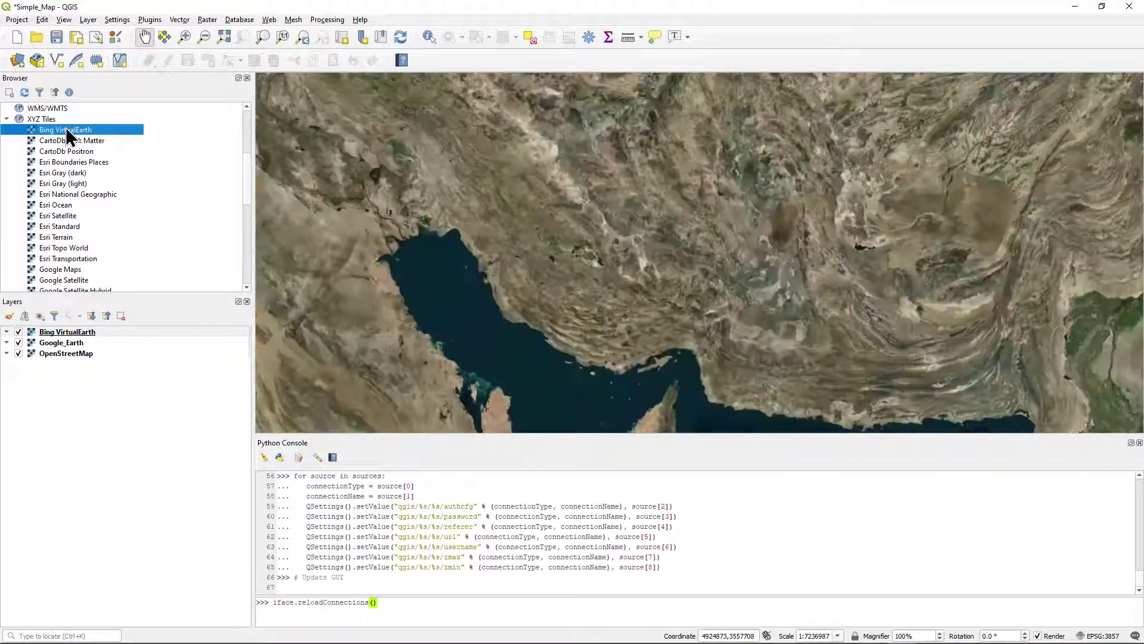
{"action": "double_click", "coordinate": [58, 216]}
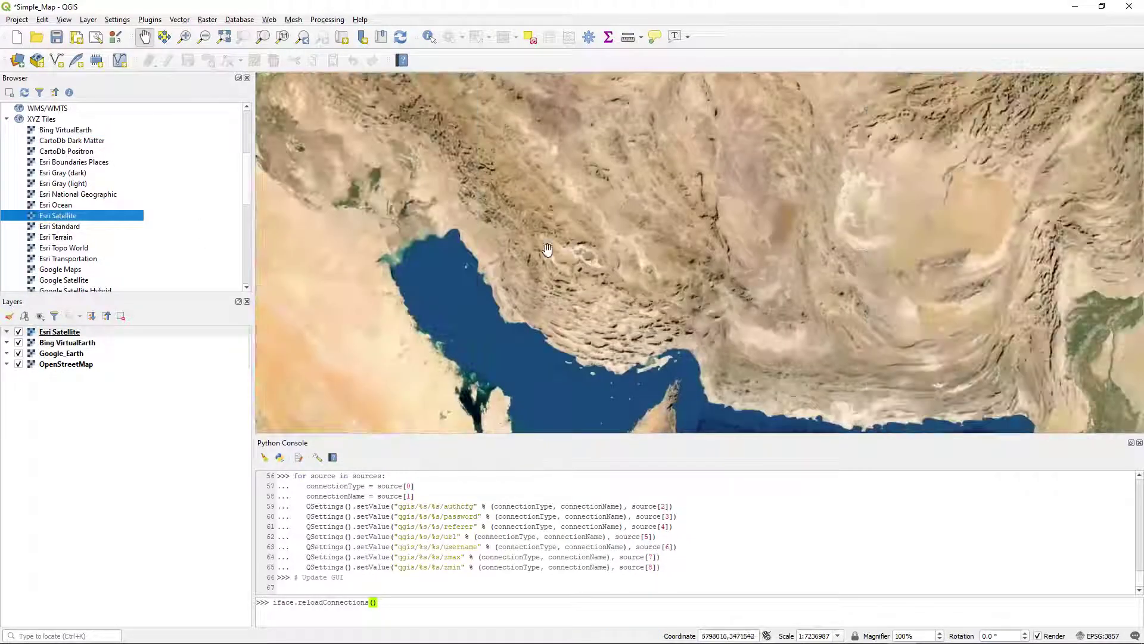
{"action": "left_click_drag", "start_coordinate": [565, 345], "coordinate": [524, 183]}
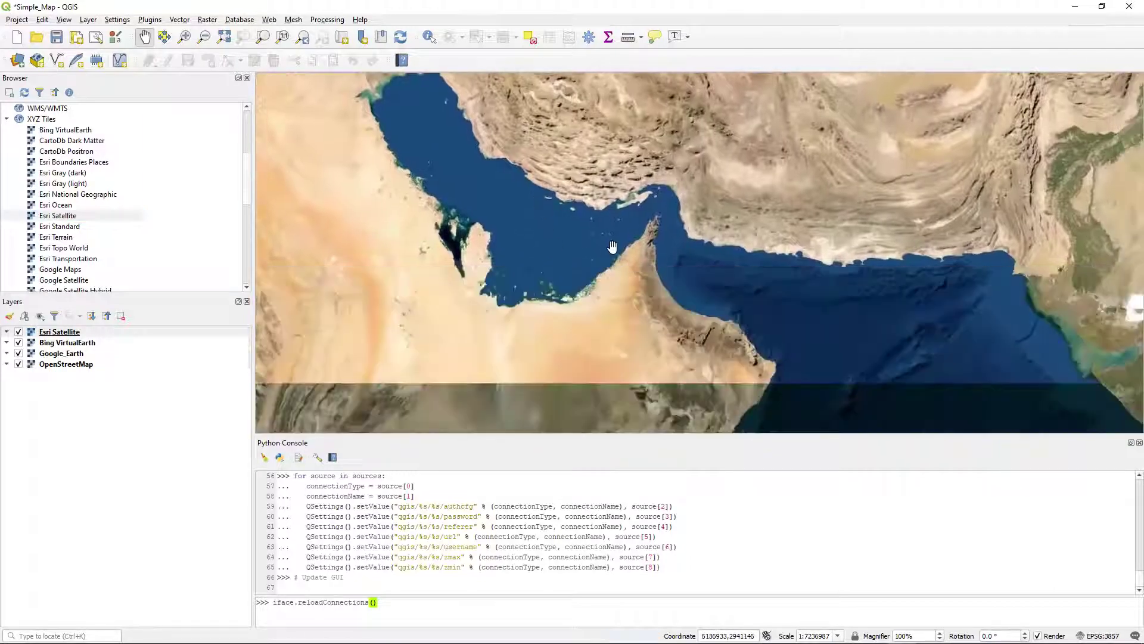